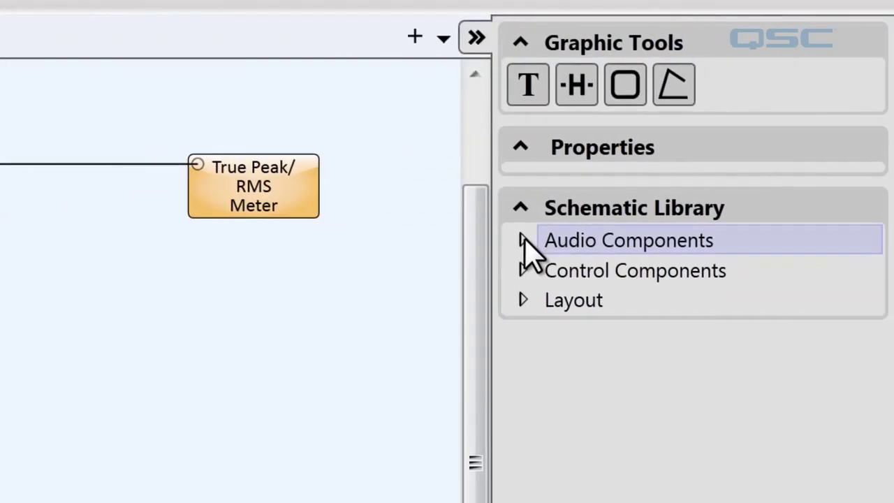
Place White Noise, Pink Noise and Sine generators below the Audio Player, aligned in one column
click(521, 240)
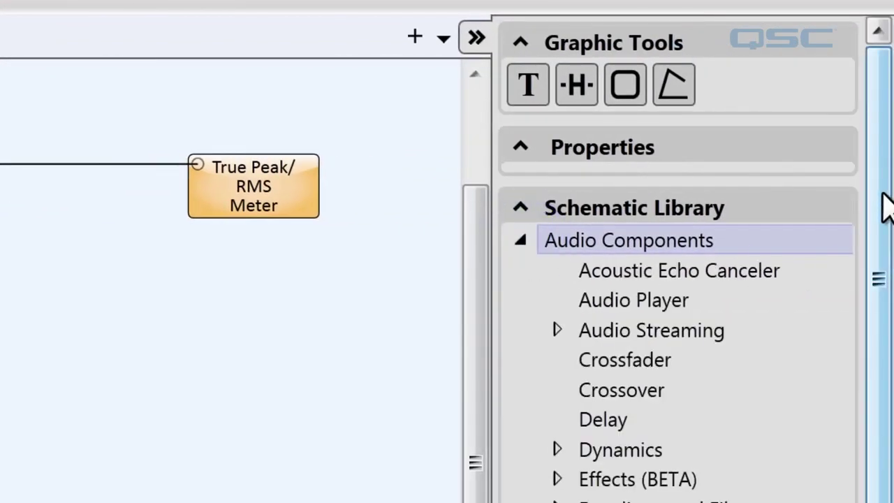
drag(885, 206, 873, 497)
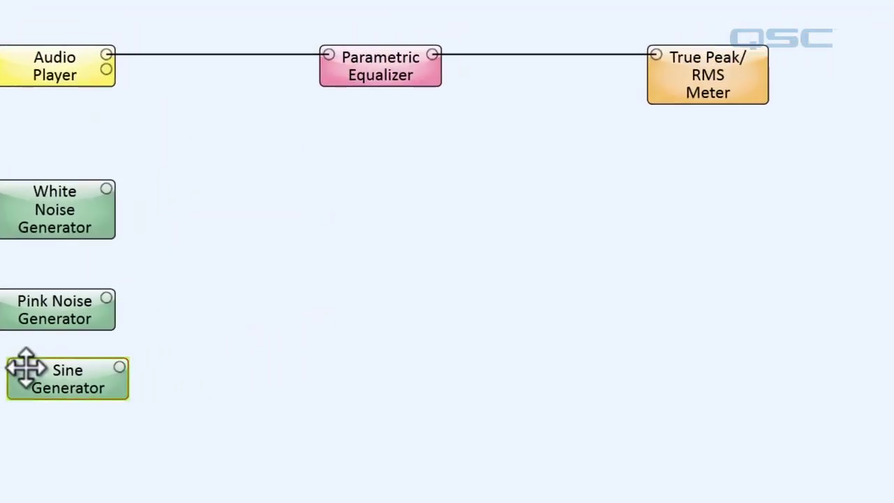
drag(26, 368, 29, 374)
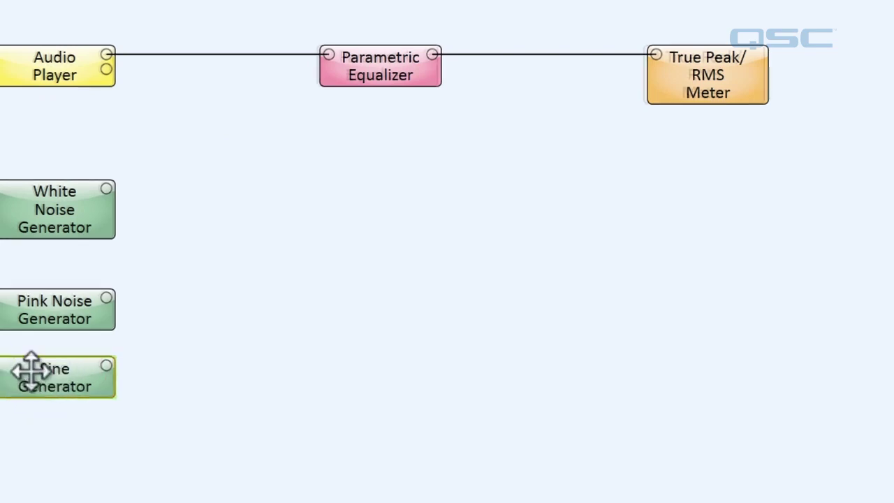
click(26, 350)
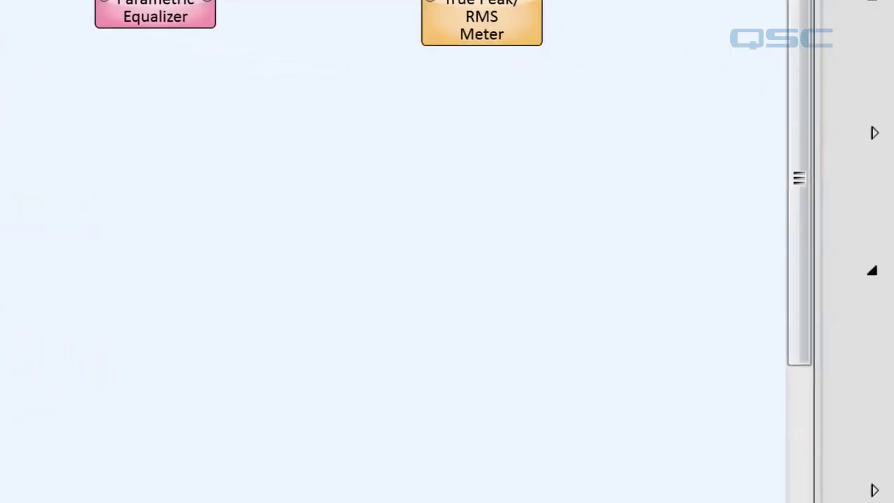
Drop an RTA block under the meter and move its analyzer panel up, clear of the blocks
drag(583, 242, 528, 244)
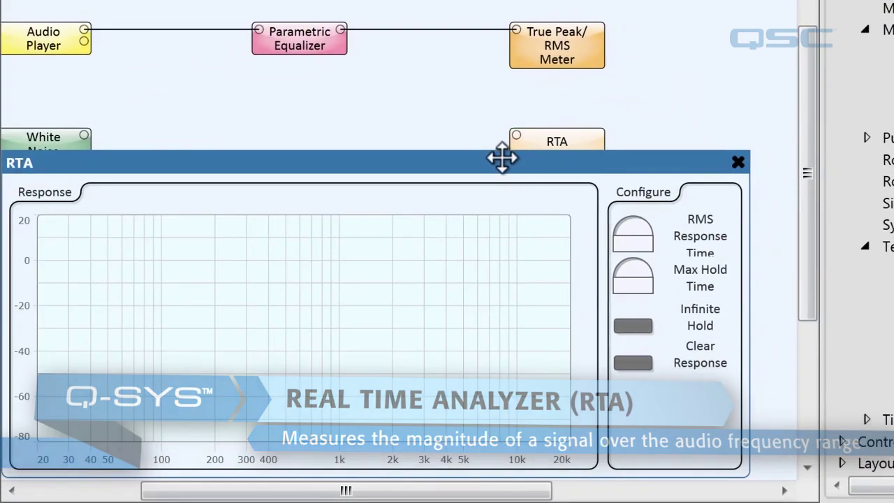
drag(505, 152, 536, 94)
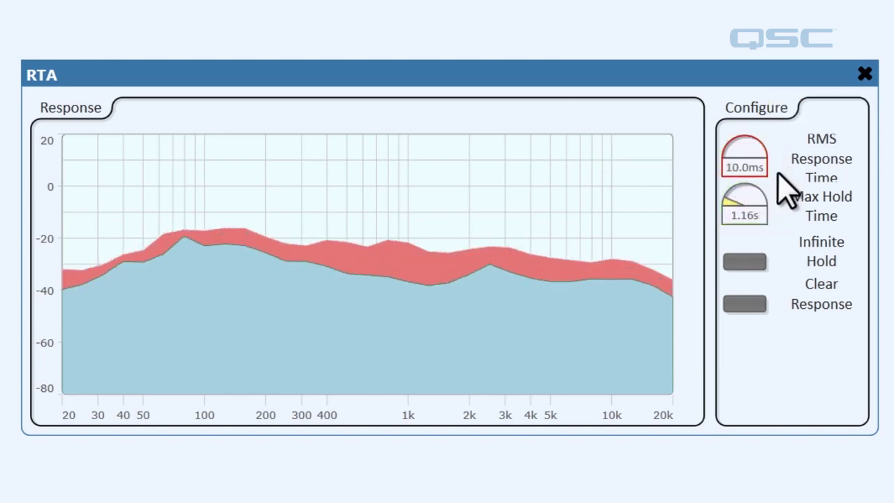
Raise the RTA's RMS Response Time to about 1.5 s, then return it to 10.0 ms
mouse_move(744, 157)
drag(732, 156, 738, 162)
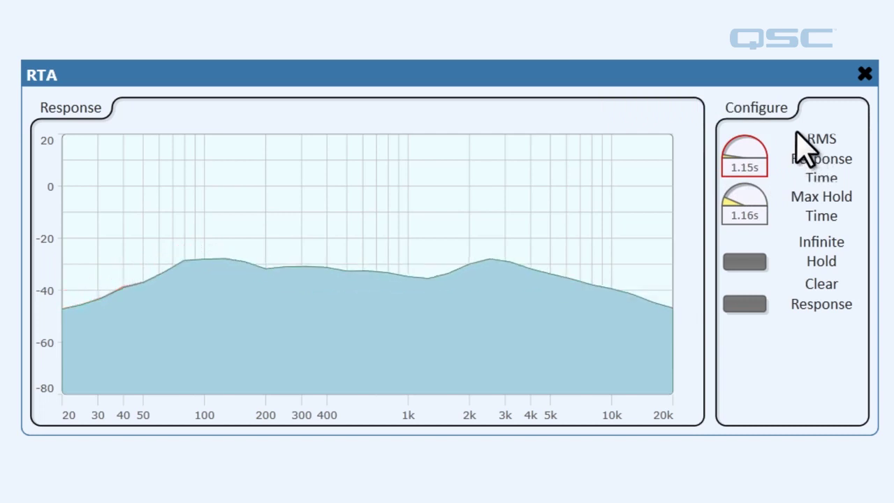
drag(743, 160, 735, 199)
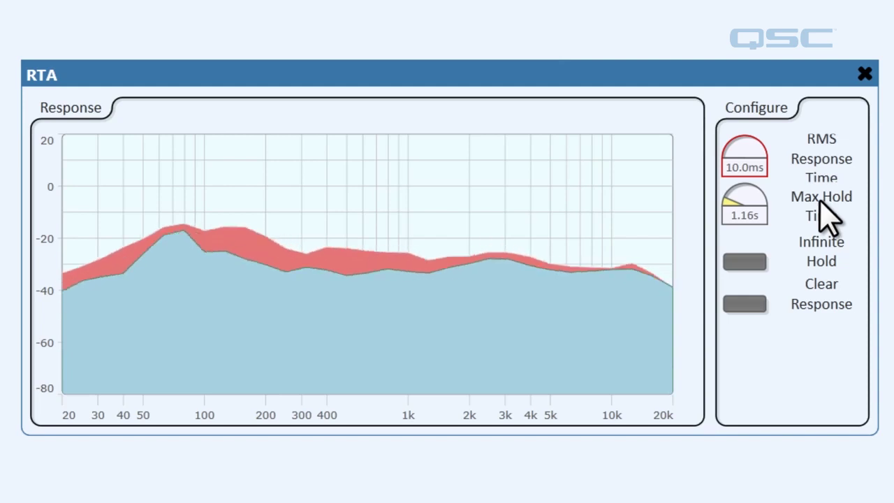
mouse_move(745, 204)
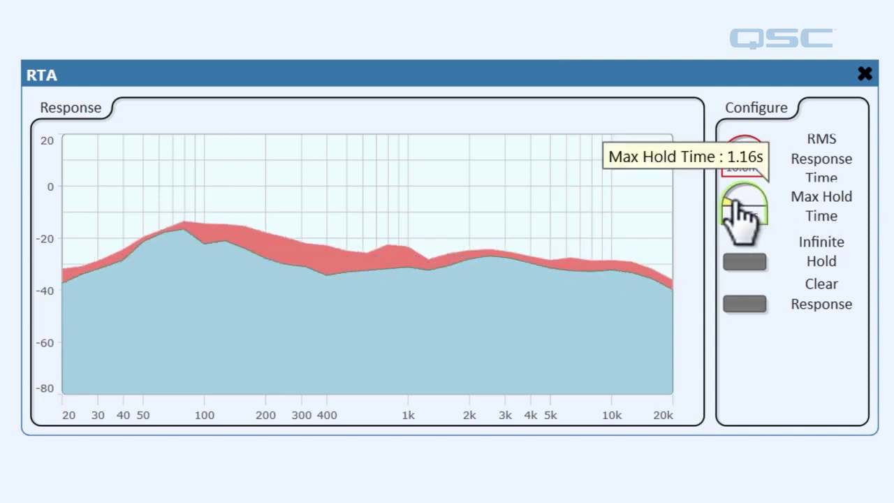
Set RTA Max Hold Time to 100 ms, enable Infinite Hold, and clear the held response
drag(730, 199, 757, 196)
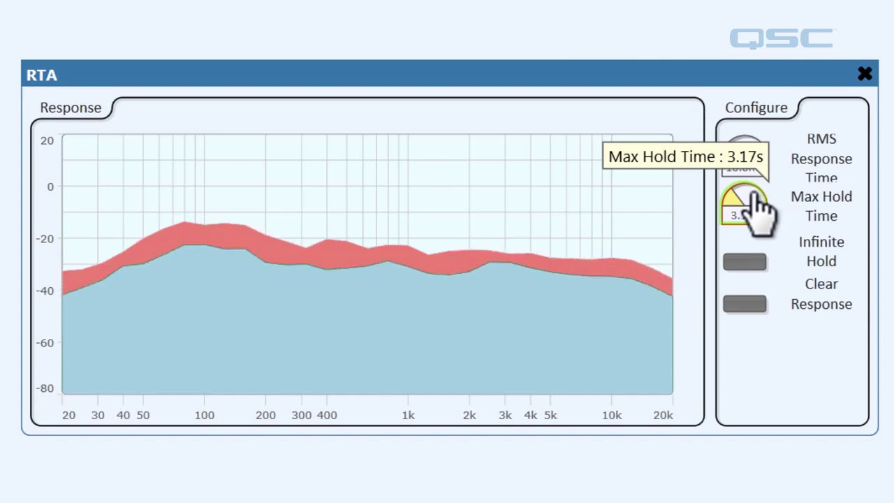
drag(746, 196, 727, 238)
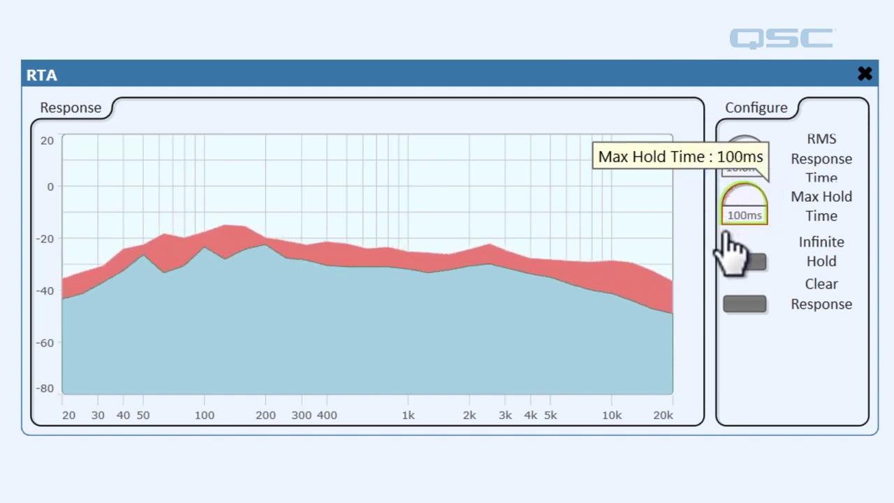
click(743, 263)
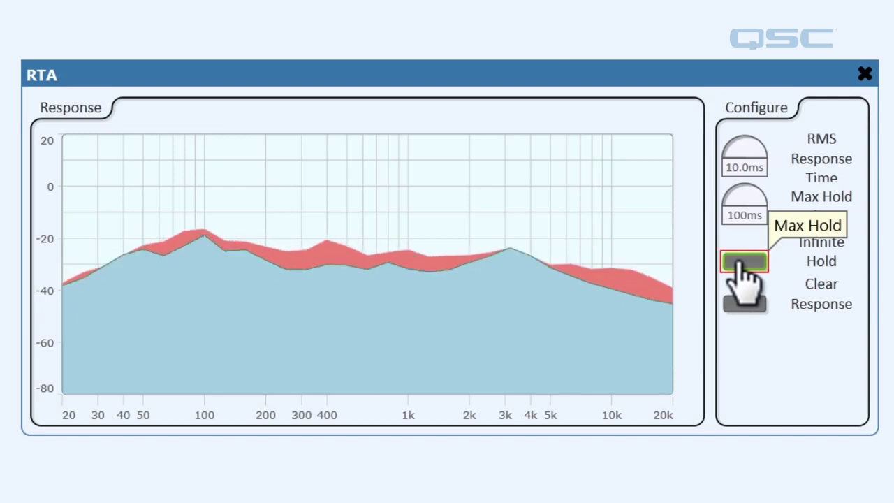
click(736, 261)
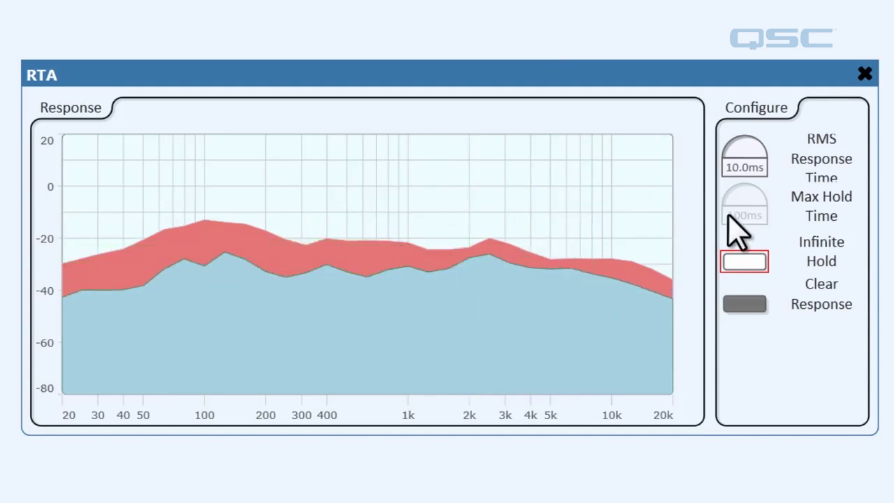
click(745, 306)
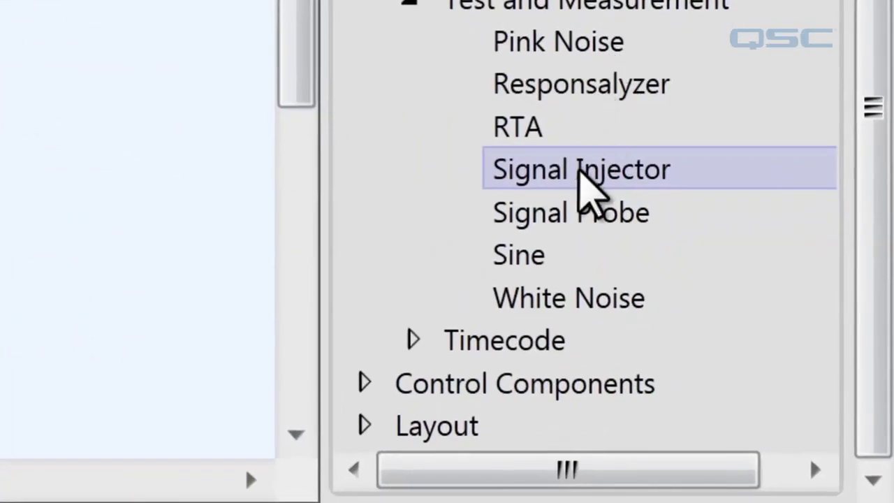
Place a Signal Injector block from Test and Measurement onto the schematic
drag(587, 183, 111, 258)
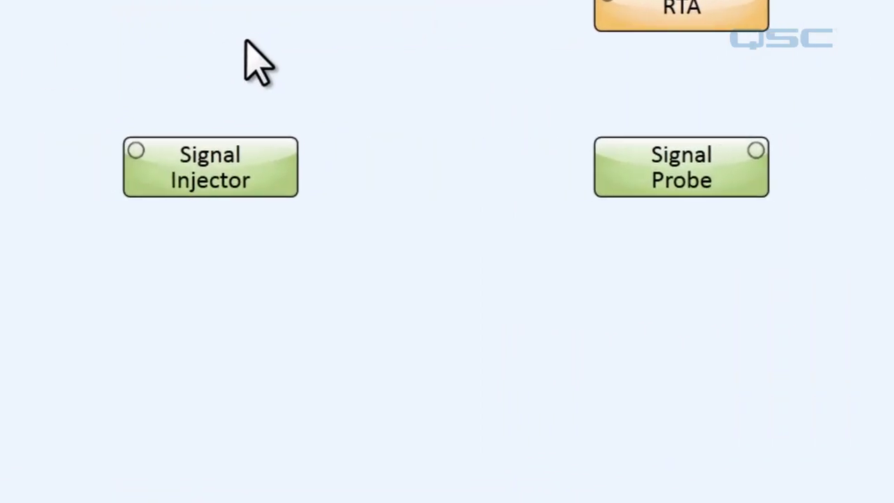
Place the Signal Injector's Injector control onto the schematic
double_click(209, 160)
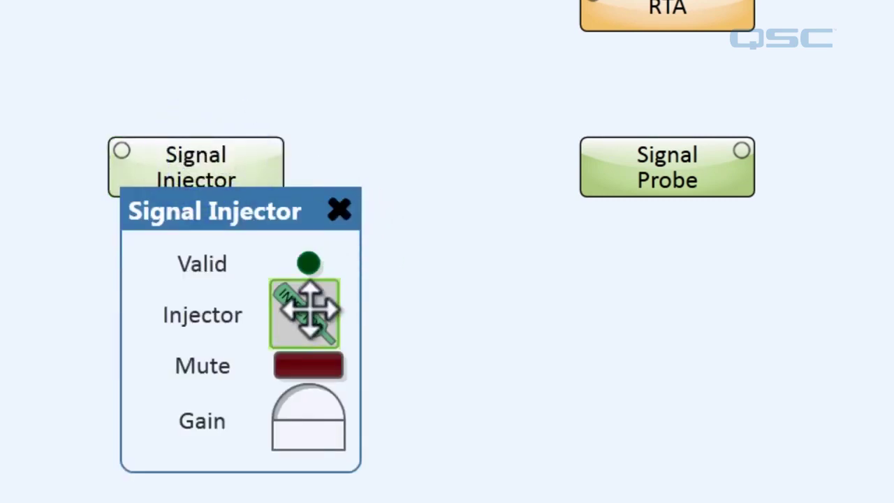
mouse_move(311, 247)
mouse_down()
mouse_move(235, 47)
mouse_move(203, 61)
mouse_up()
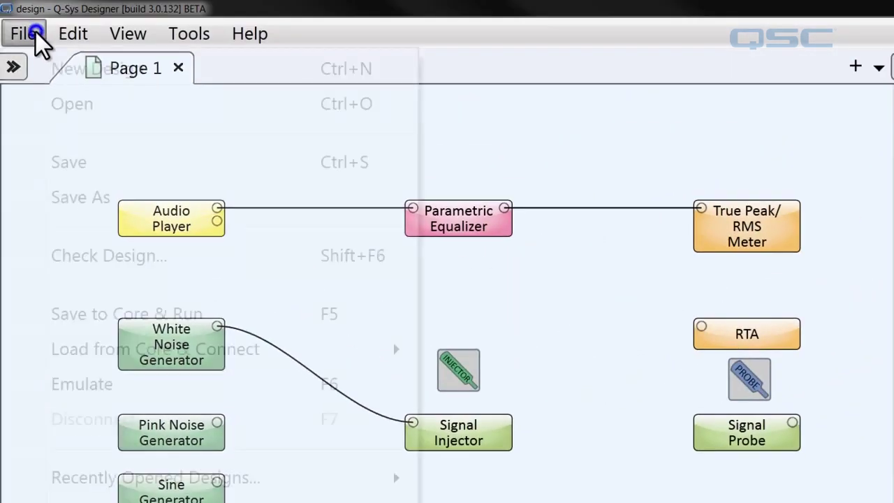
Run Save to Core & Run (F5) so the cores' firmware gets checked
click(180, 318)
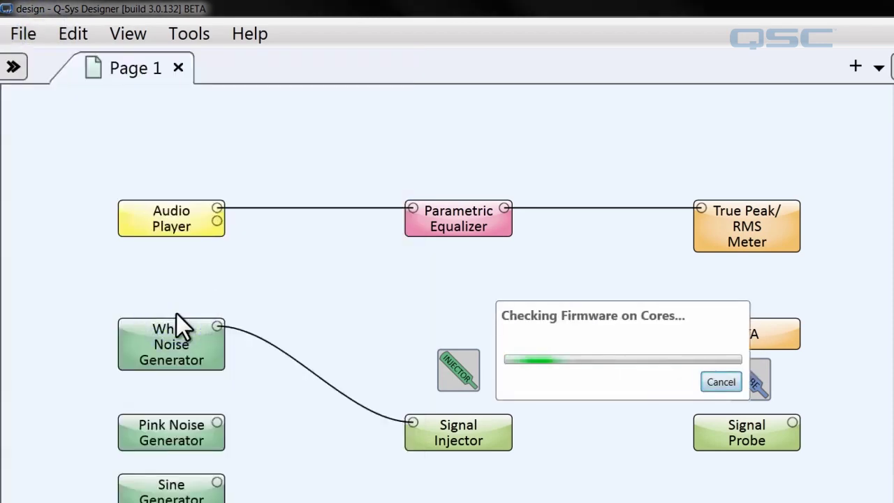